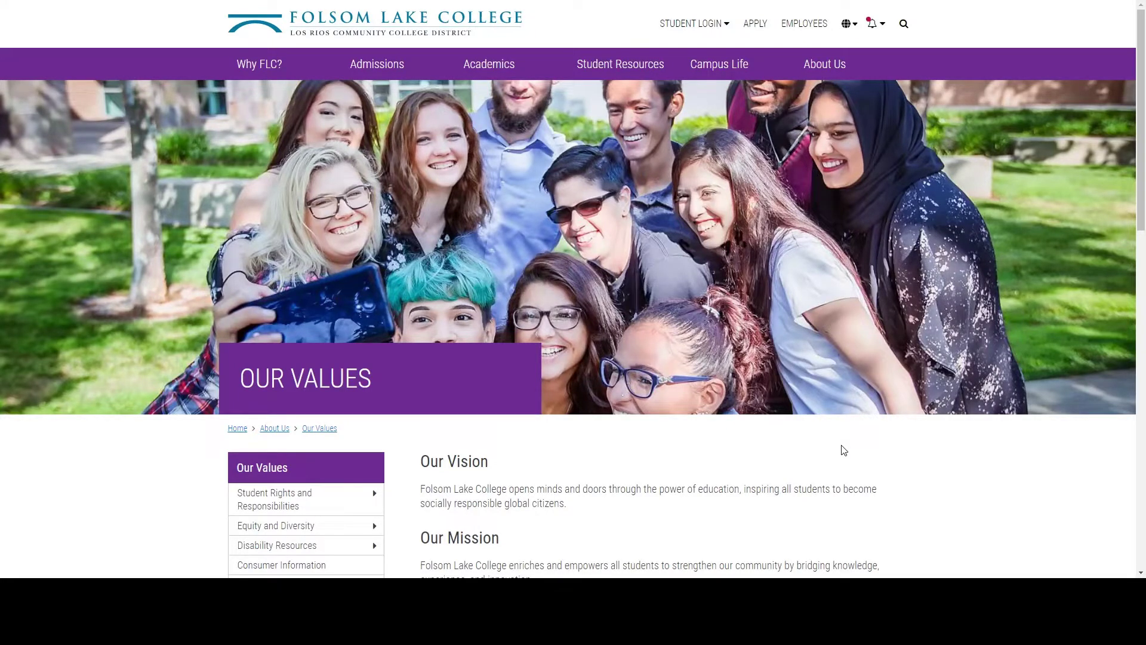
# Step: Open the Folsom Lake College application page and begin creating an OpenCCC account
pyautogui.click(756, 24)
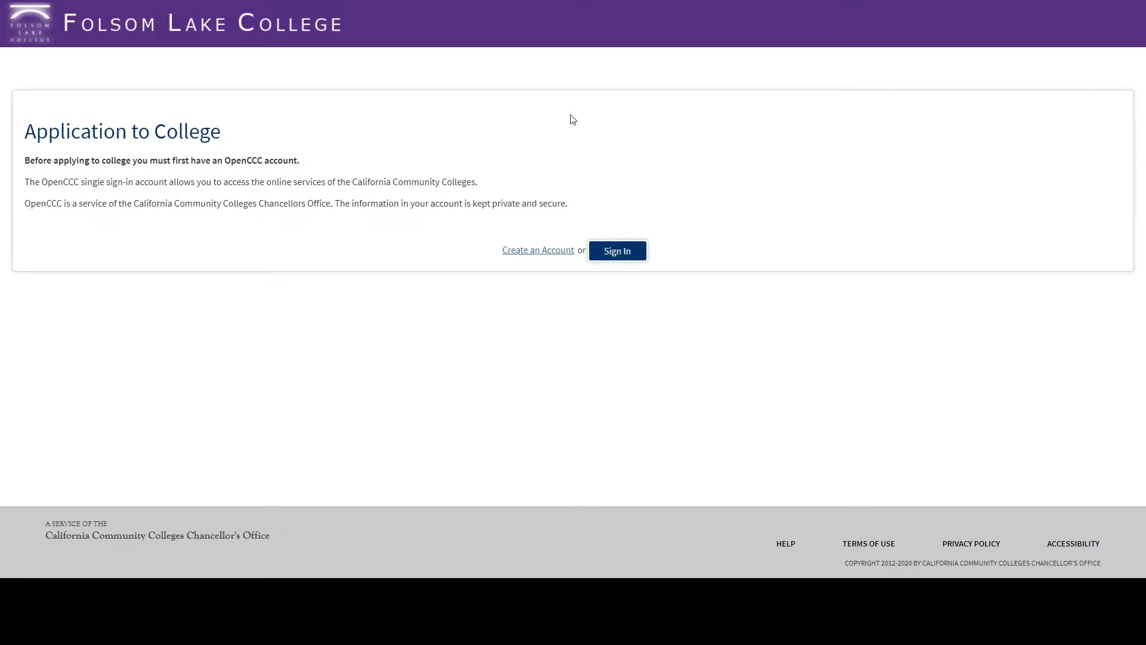
pyautogui.click(545, 250)
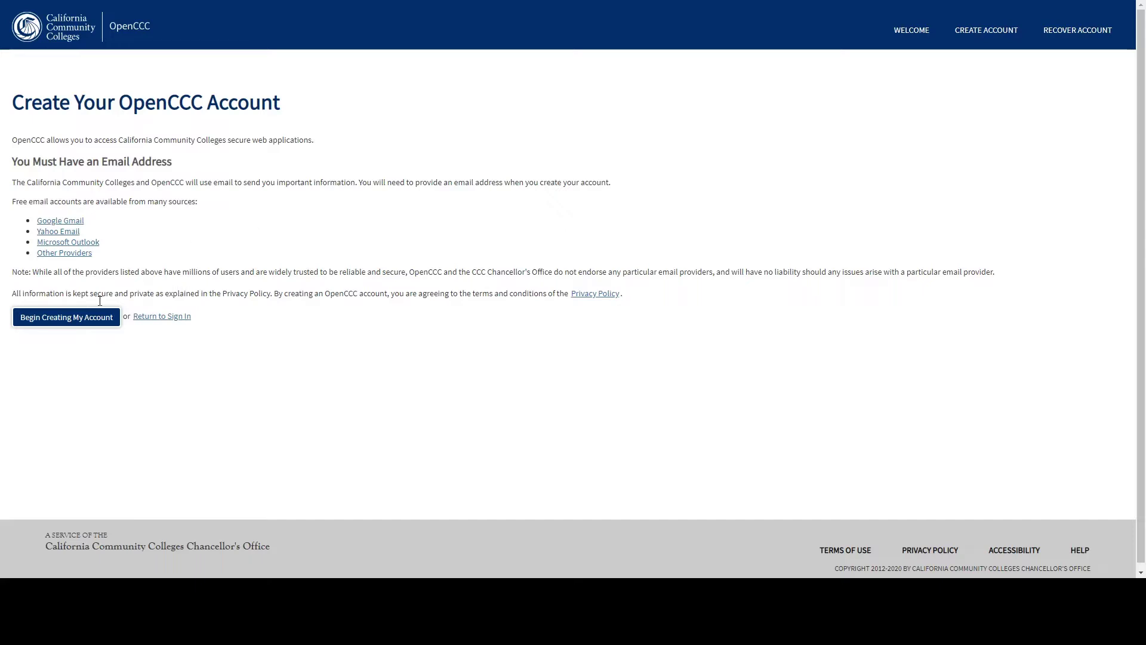
pyautogui.click(90, 320)
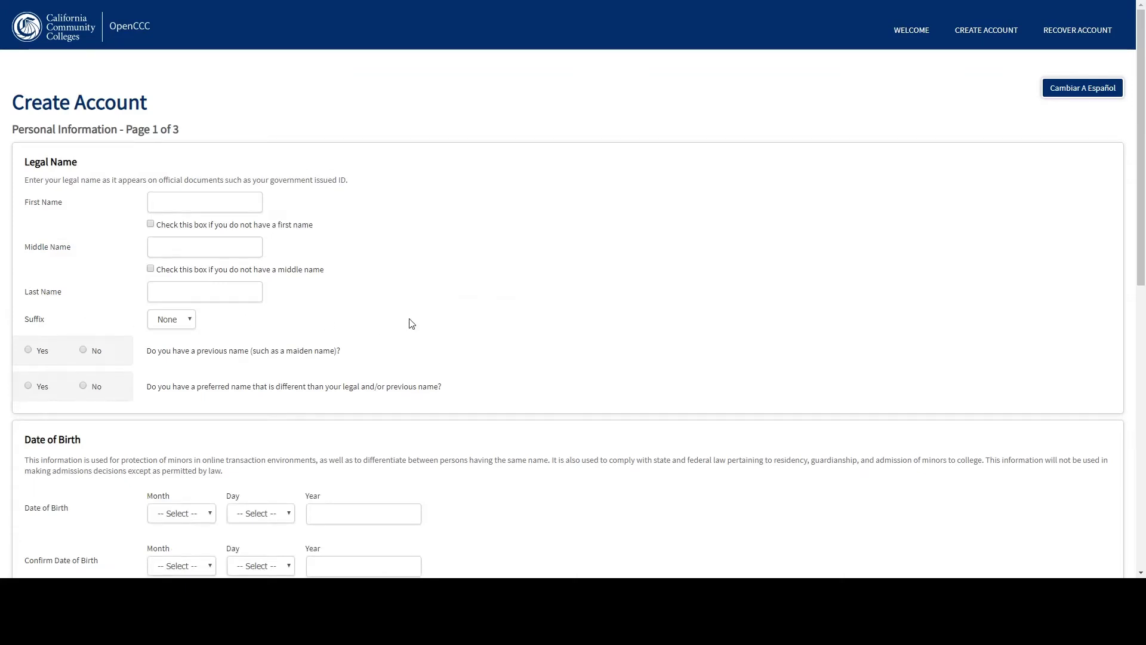
# Step: Decline to provide a Social Security or Taxpayer Identification Number, leave the international student exception unchecked, and continue past Personal Information
pyautogui.scroll(-3, 441, 263)
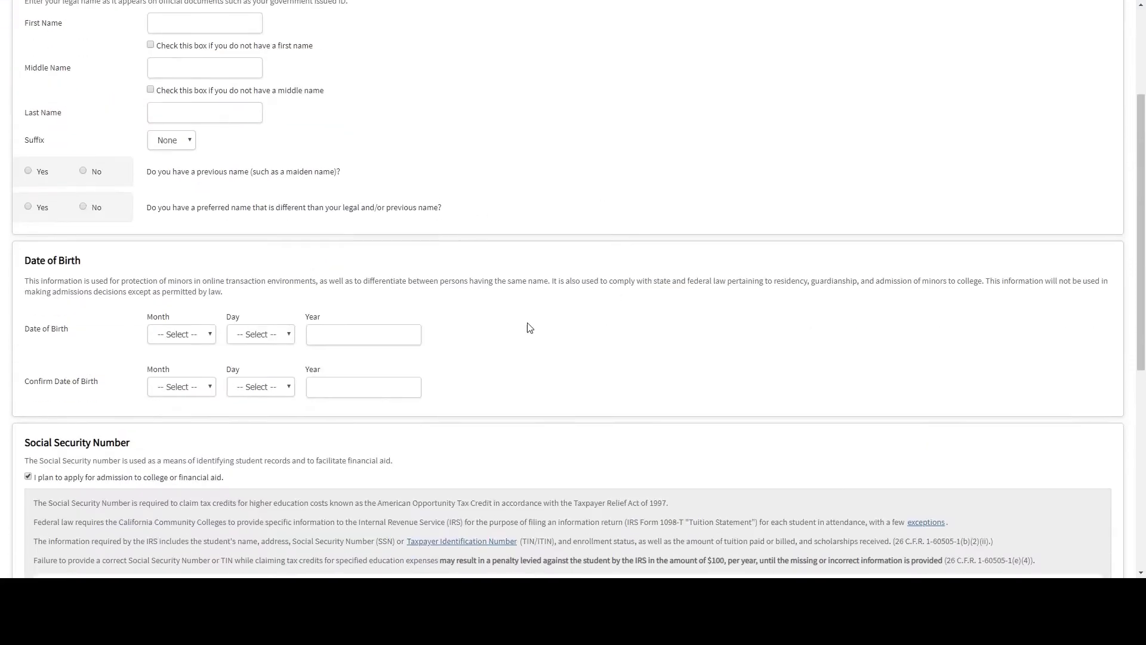
pyautogui.scroll(-7, 477, 340)
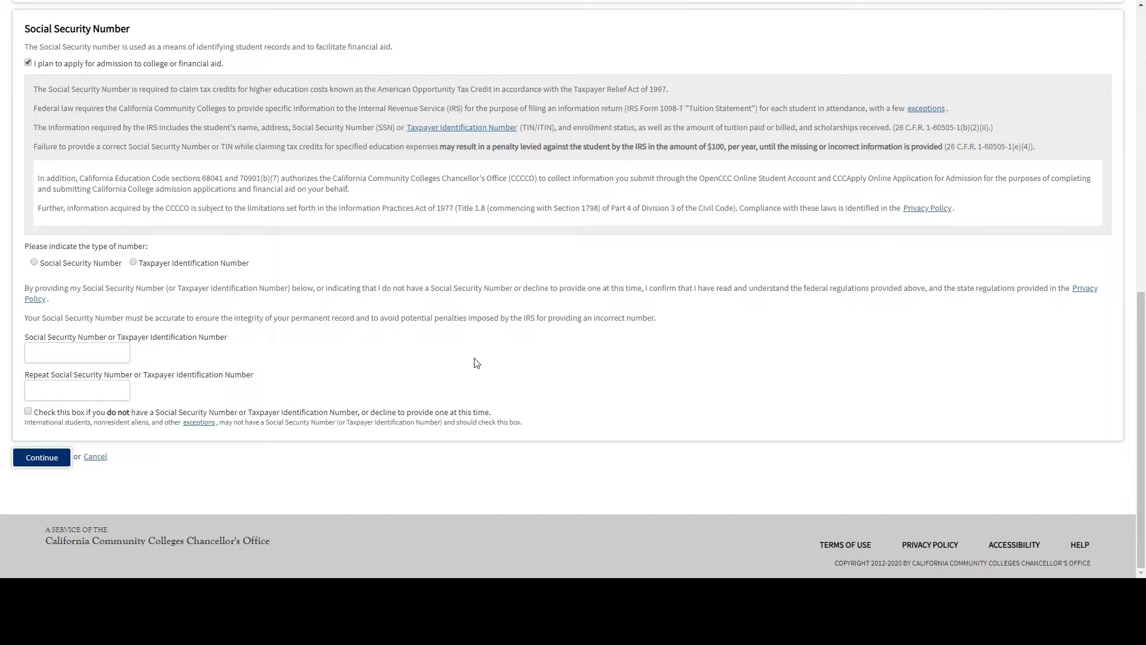
pyautogui.click(28, 411)
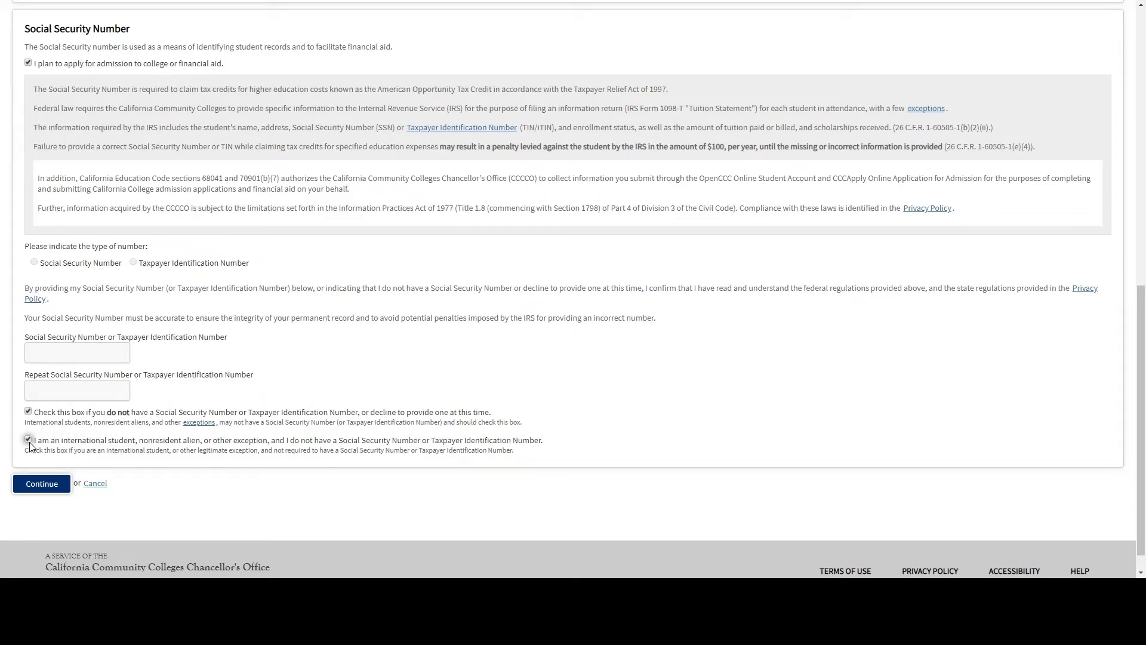
pyautogui.click(28, 439)
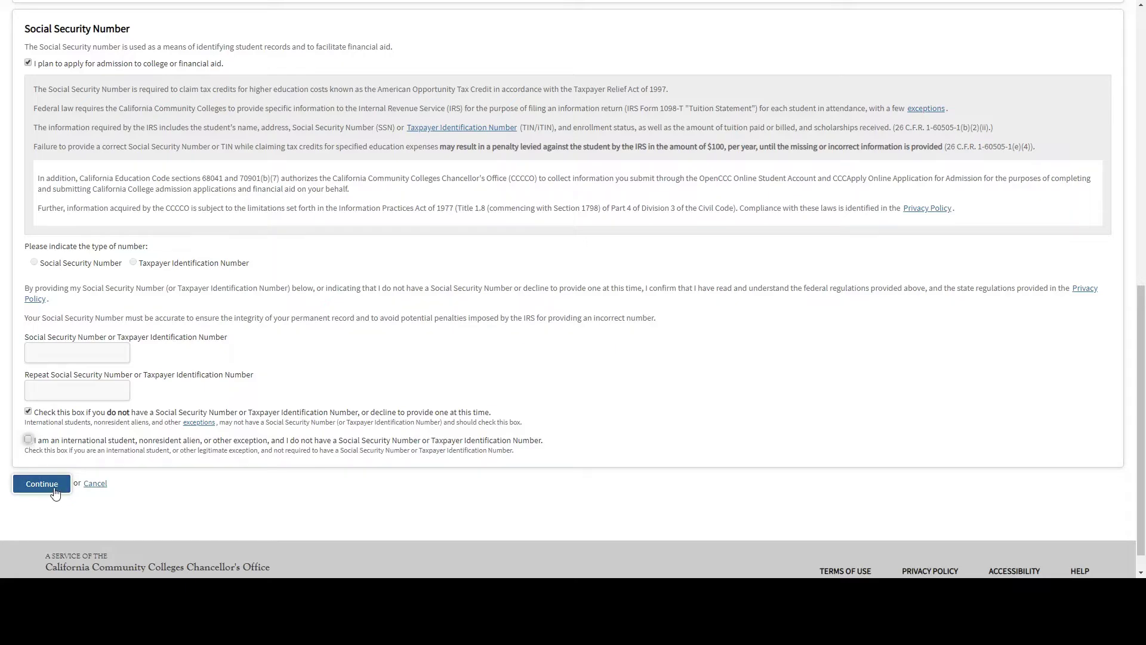
pyautogui.click(54, 488)
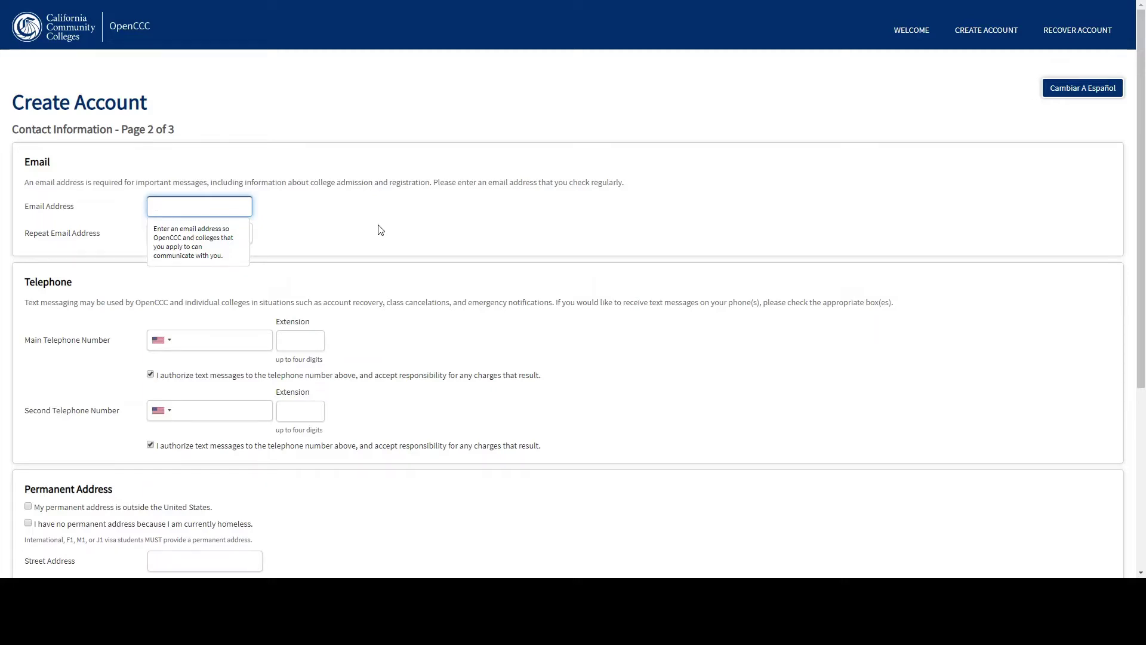
# Step: Proceed past the Contact Information page, complete the reCAPTCHA on Security and Credentials, and create the account
pyautogui.scroll(-5, 445, 394)
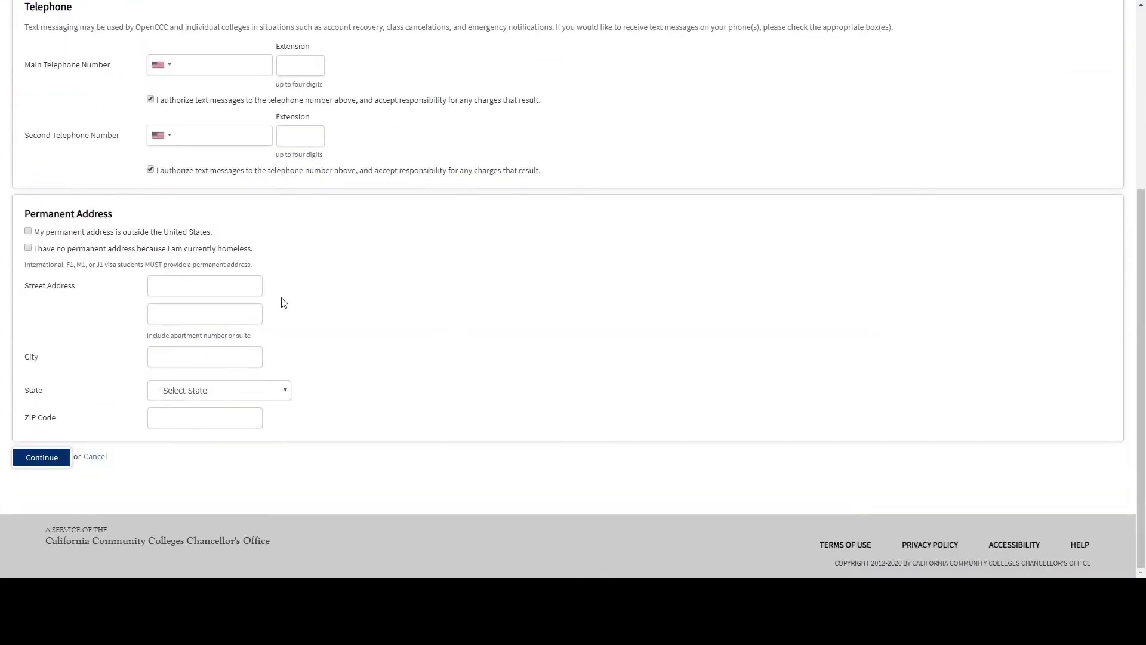
pyautogui.click(59, 458)
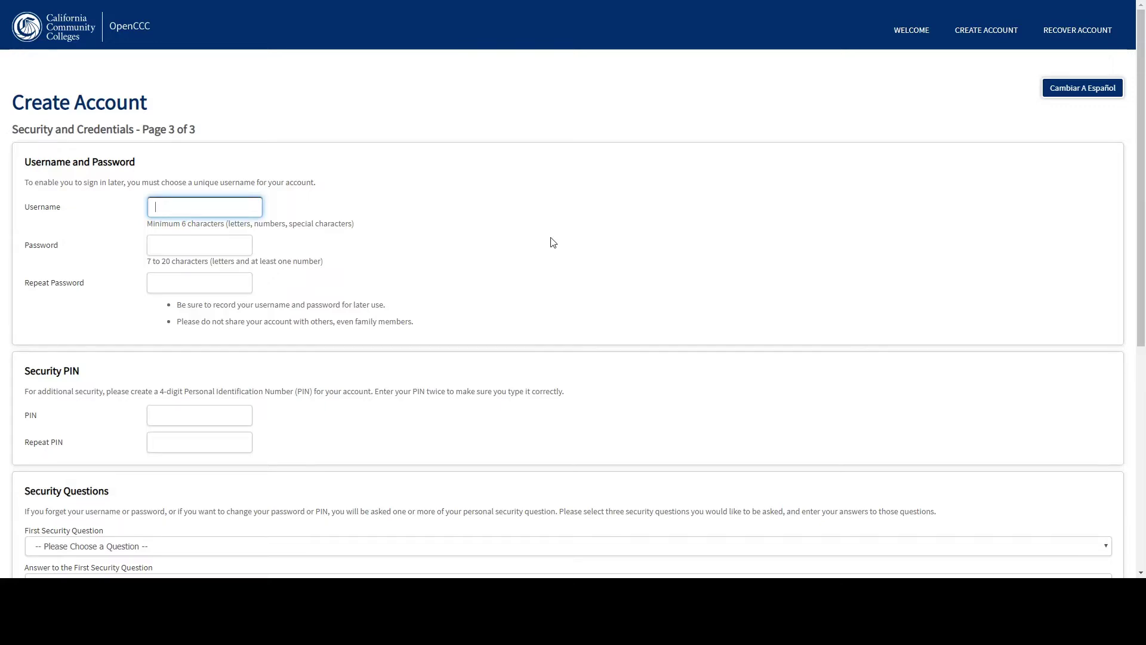
pyautogui.scroll(-2, 533, 269)
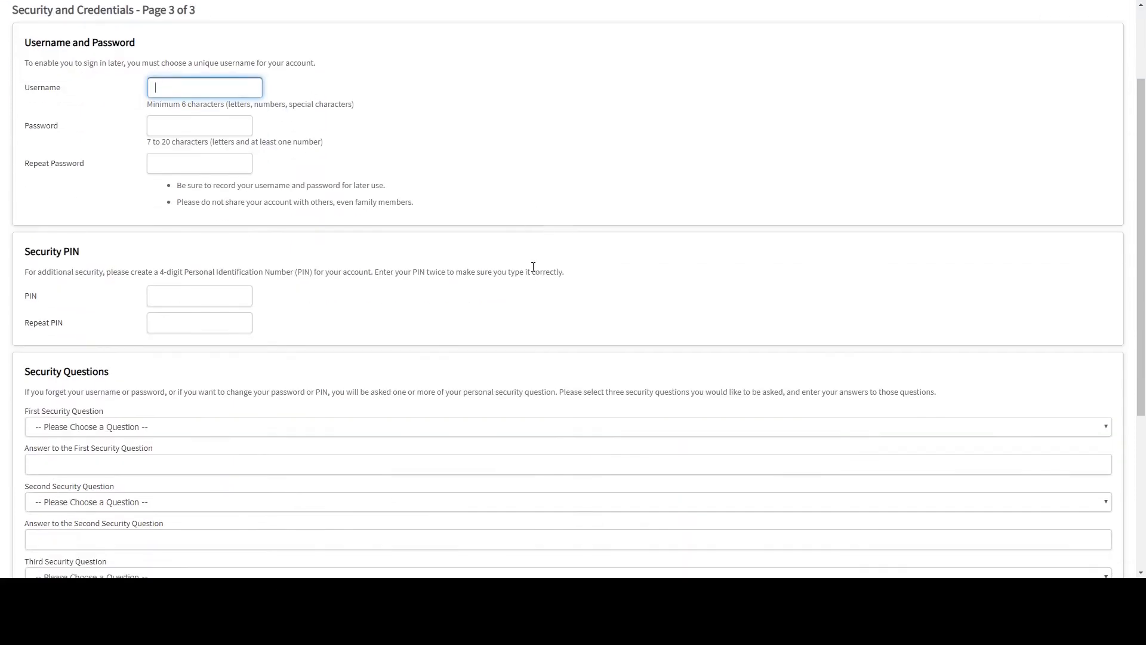
pyautogui.scroll(-3, 533, 266)
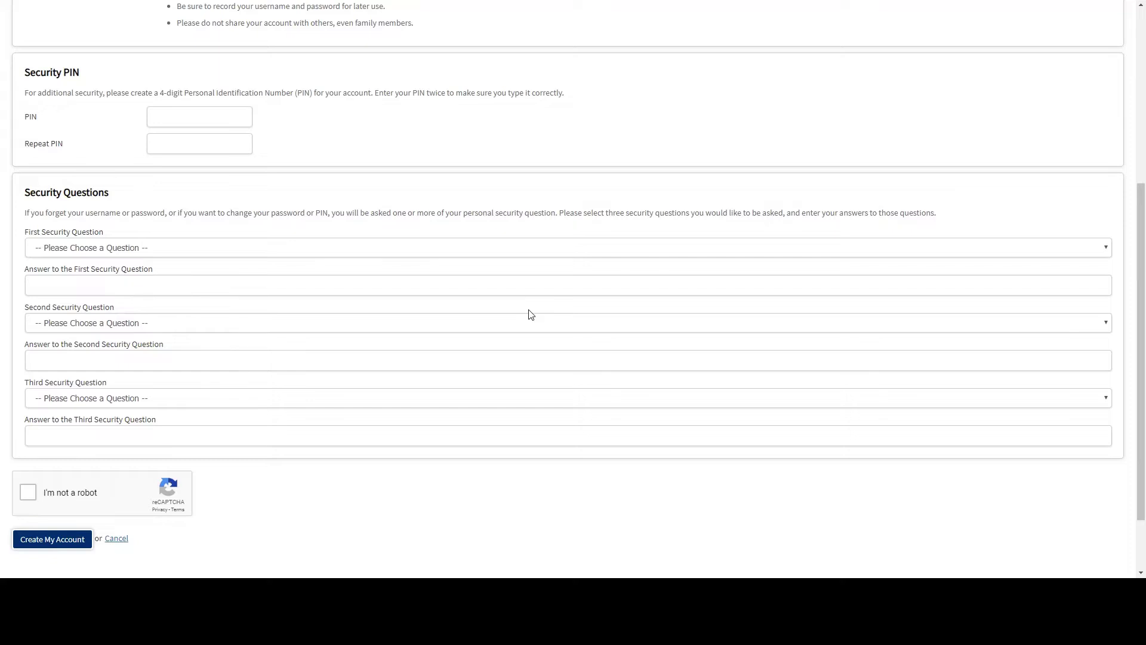
pyautogui.click(28, 492)
pyautogui.click(48, 540)
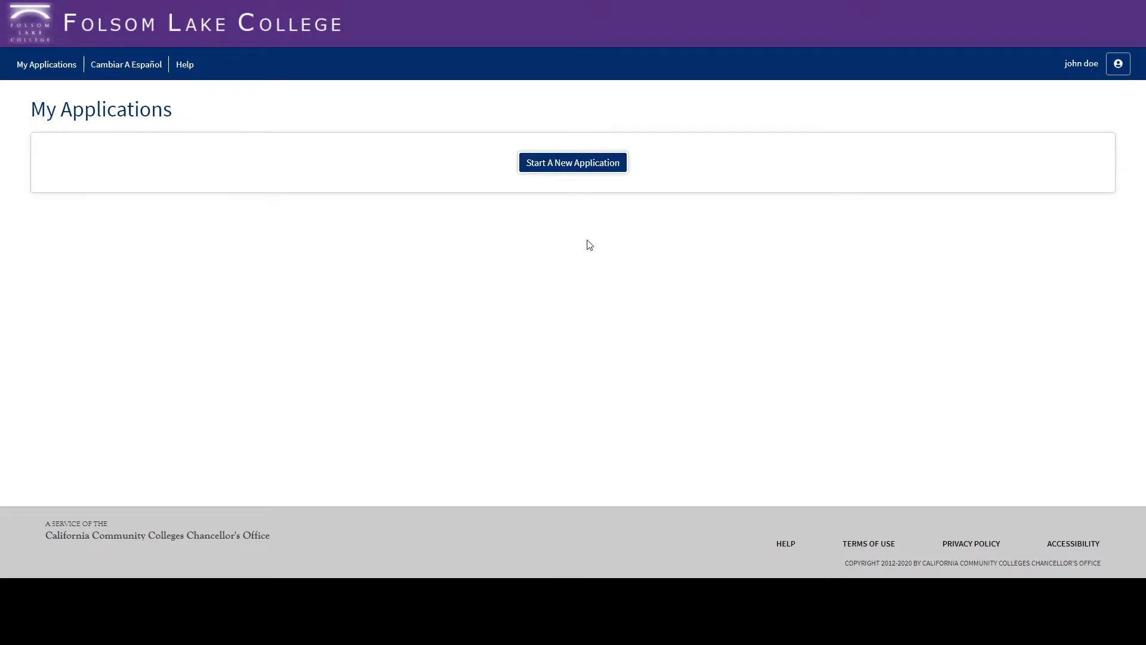
# Step: Start a new application for Fall 2020 with the goal "Obtain an associate degree and transfer to a 4-year institution" and Business as major, and continue
pyautogui.click(571, 163)
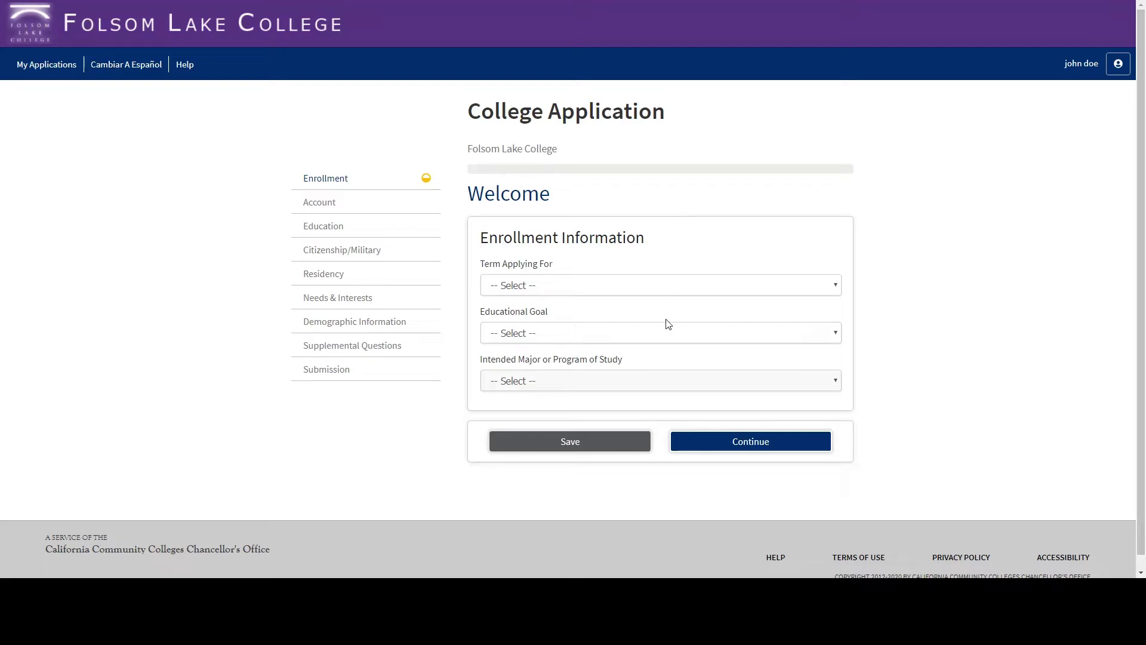
pyautogui.click(660, 336)
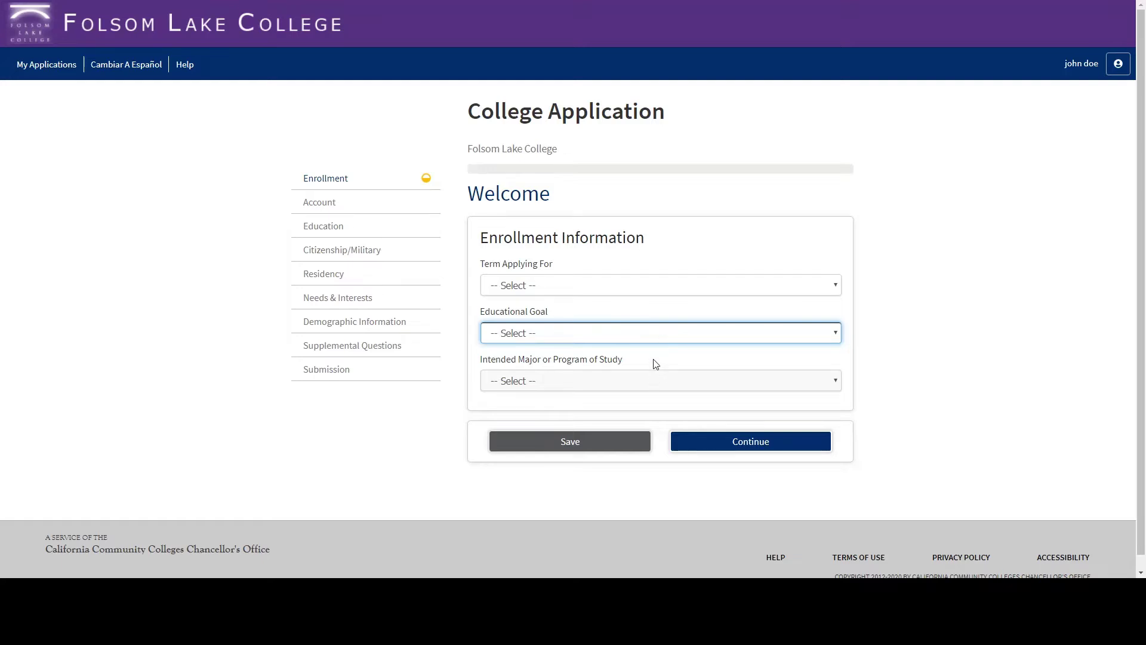
pyautogui.press('Down')
pyautogui.click(603, 291)
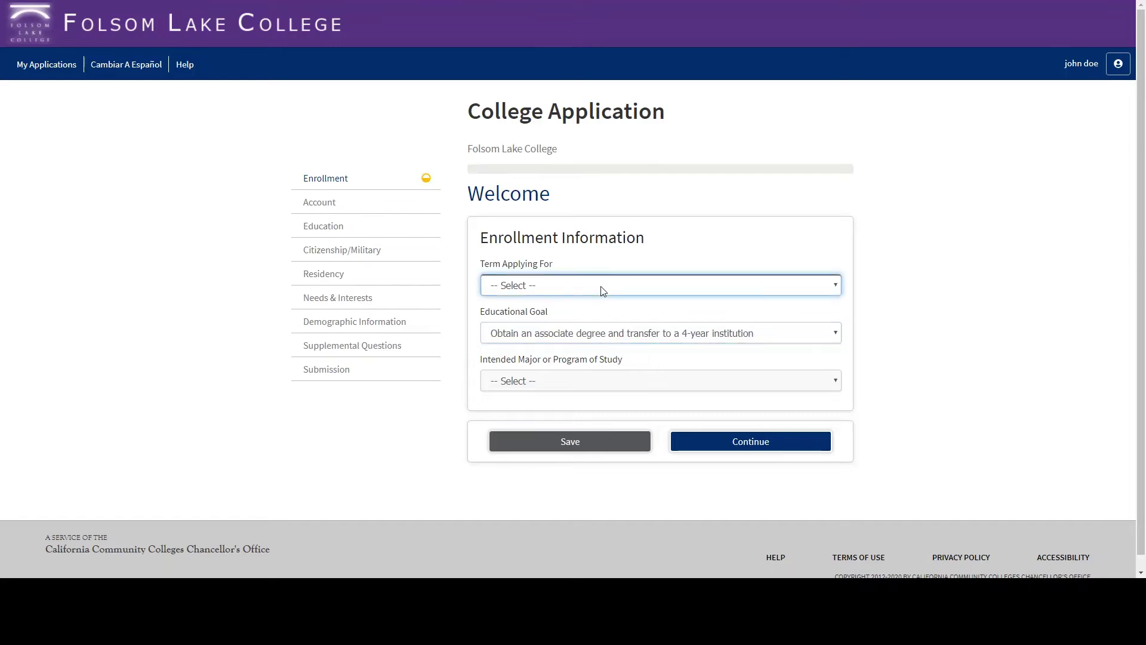
pyautogui.press('Down')
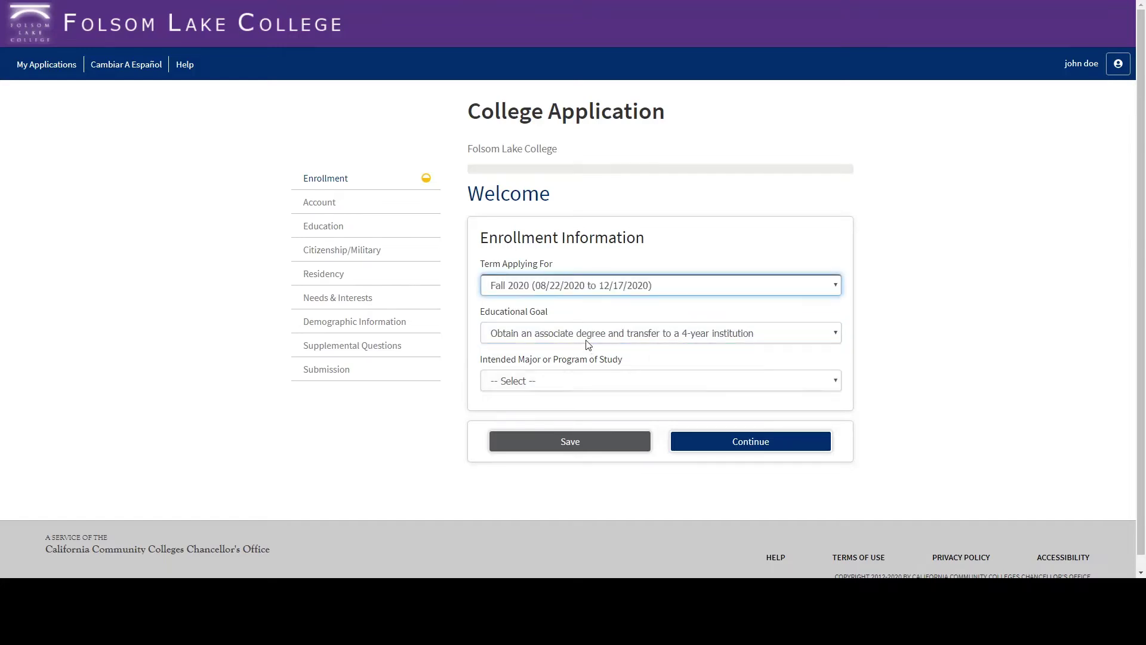
pyautogui.click(588, 389)
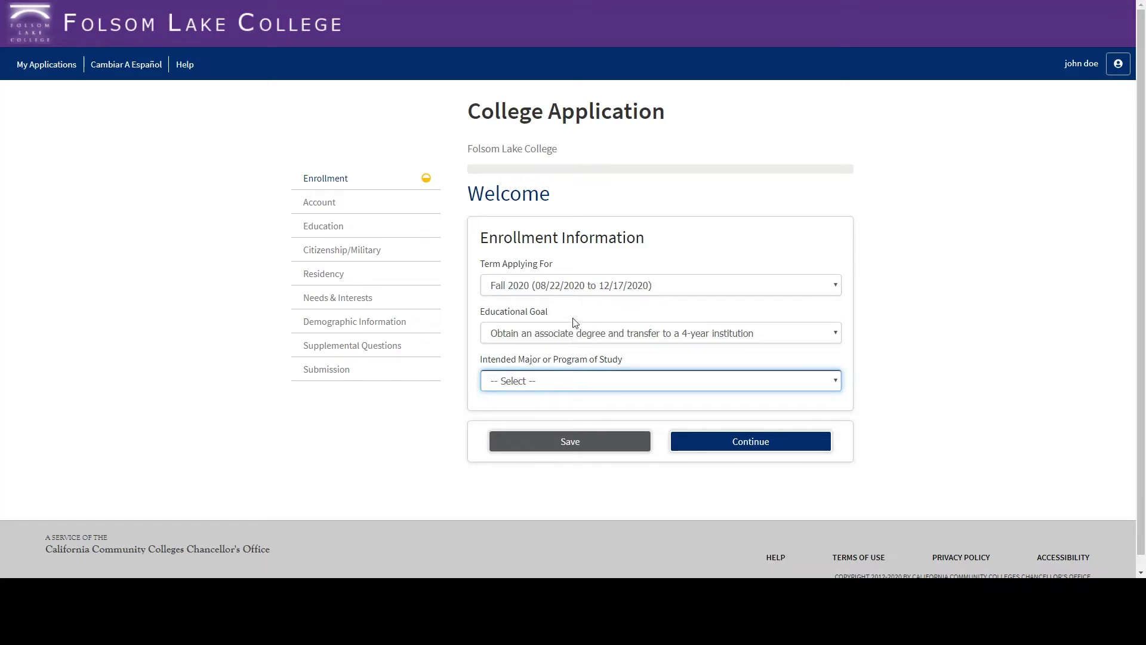
pyautogui.click(544, 198)
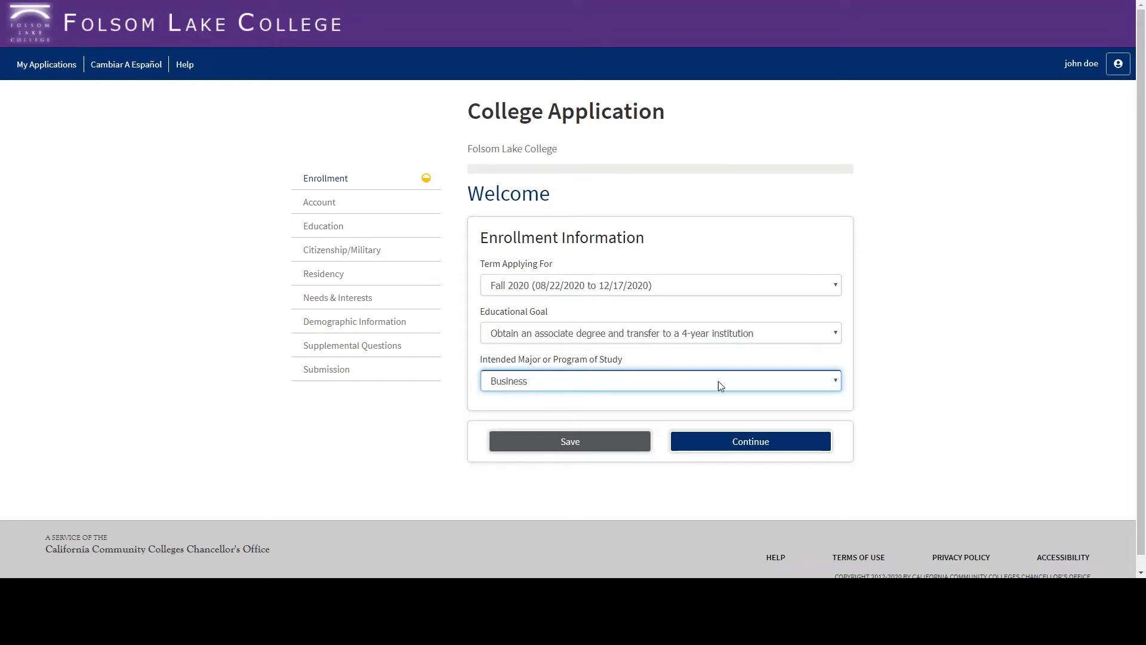
pyautogui.click(734, 445)
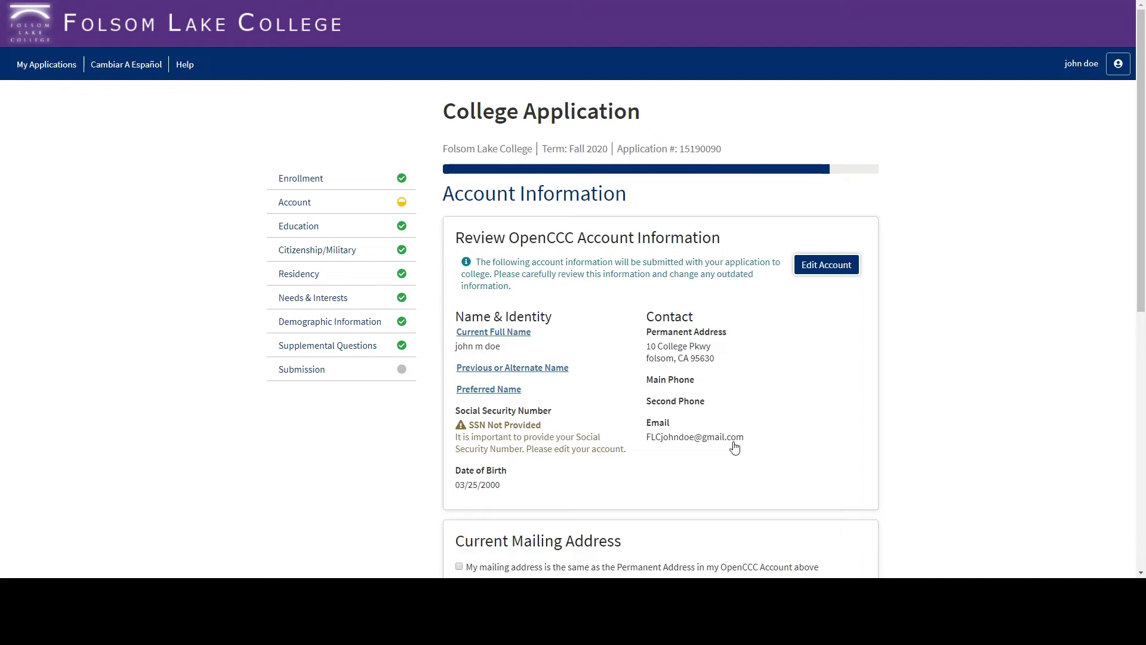
# Step: Mark the current mailing address as the same as the OpenCCC permanent address and continue past Account Information
pyautogui.scroll(-5, 735, 442)
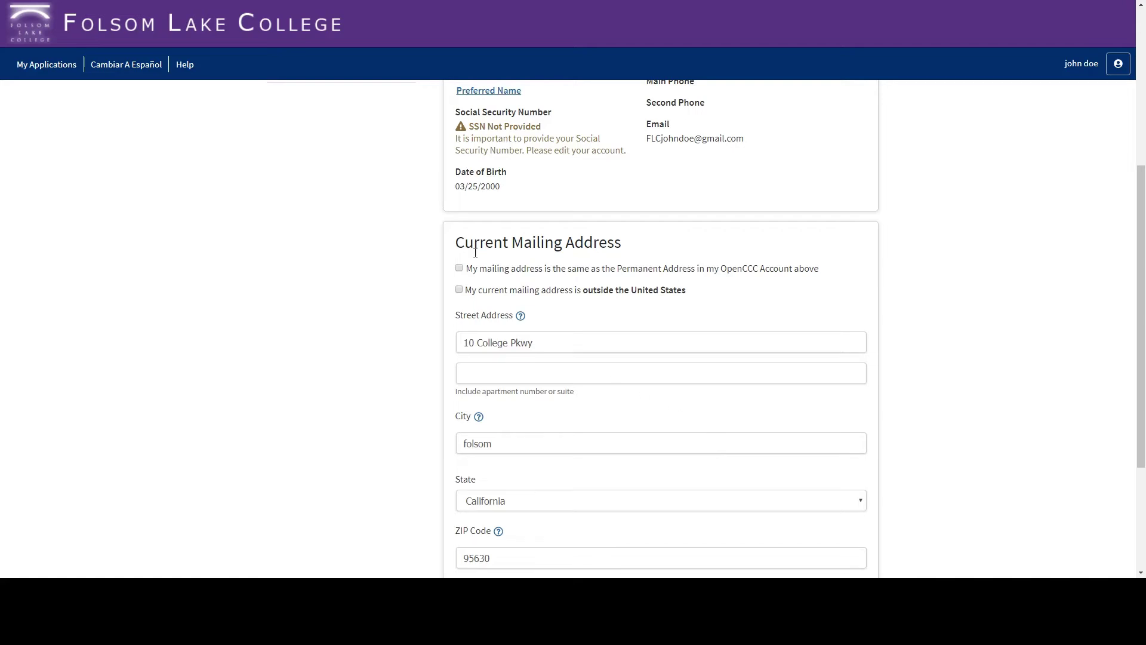
pyautogui.click(459, 268)
pyautogui.scroll(2, 598, 352)
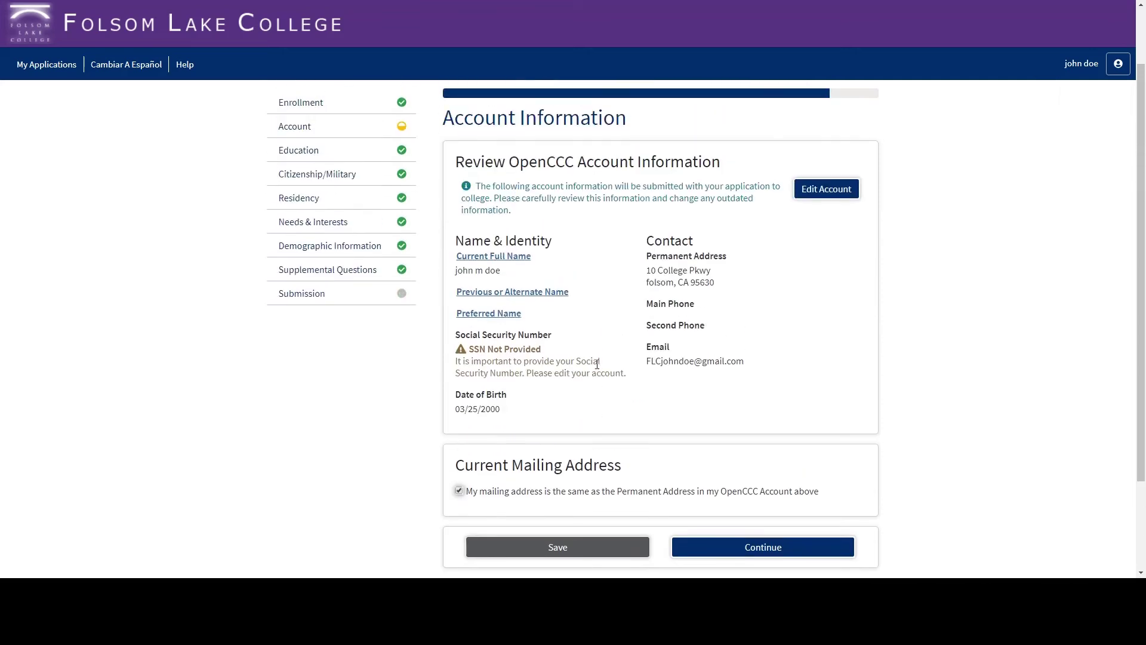
pyautogui.scroll(-2, 682, 380)
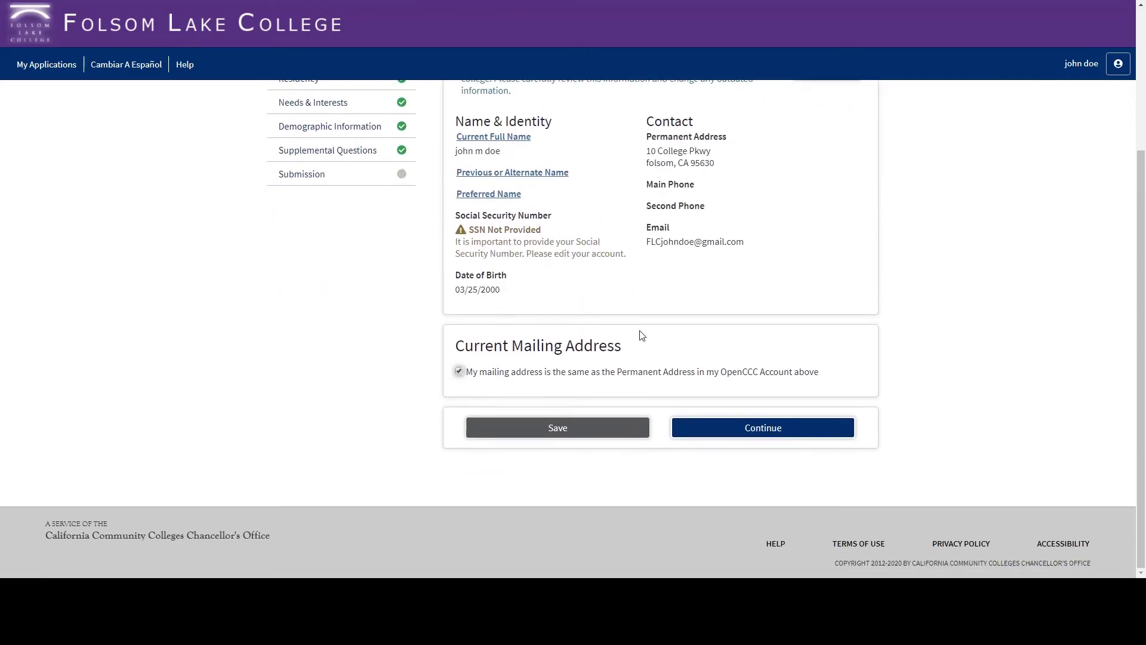
pyautogui.click(752, 430)
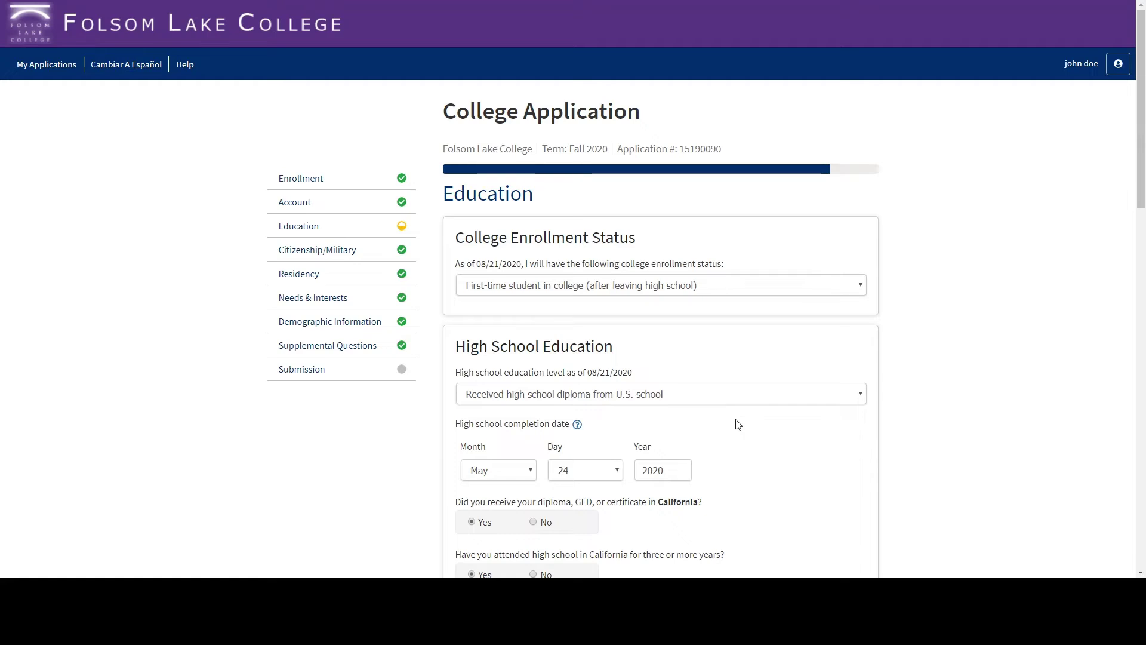
# Step: Review the Education answers from college enrollment status through high school transcript information and continue to Citizenship/Military
pyautogui.scroll(-1, 738, 424)
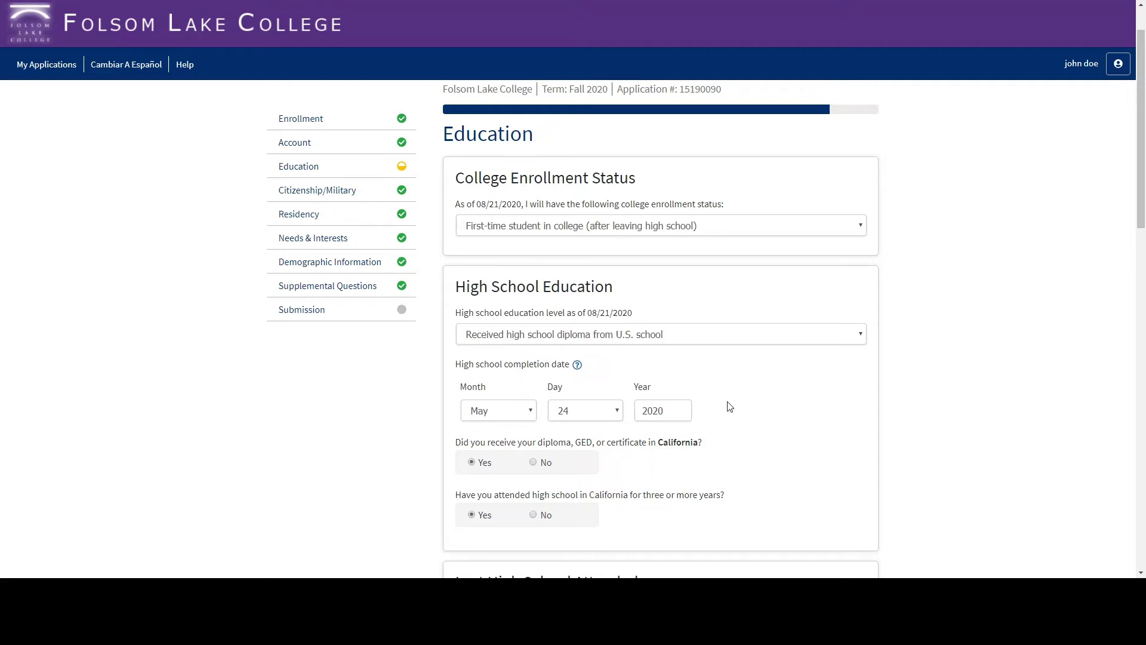
pyautogui.scroll(-5, 734, 394)
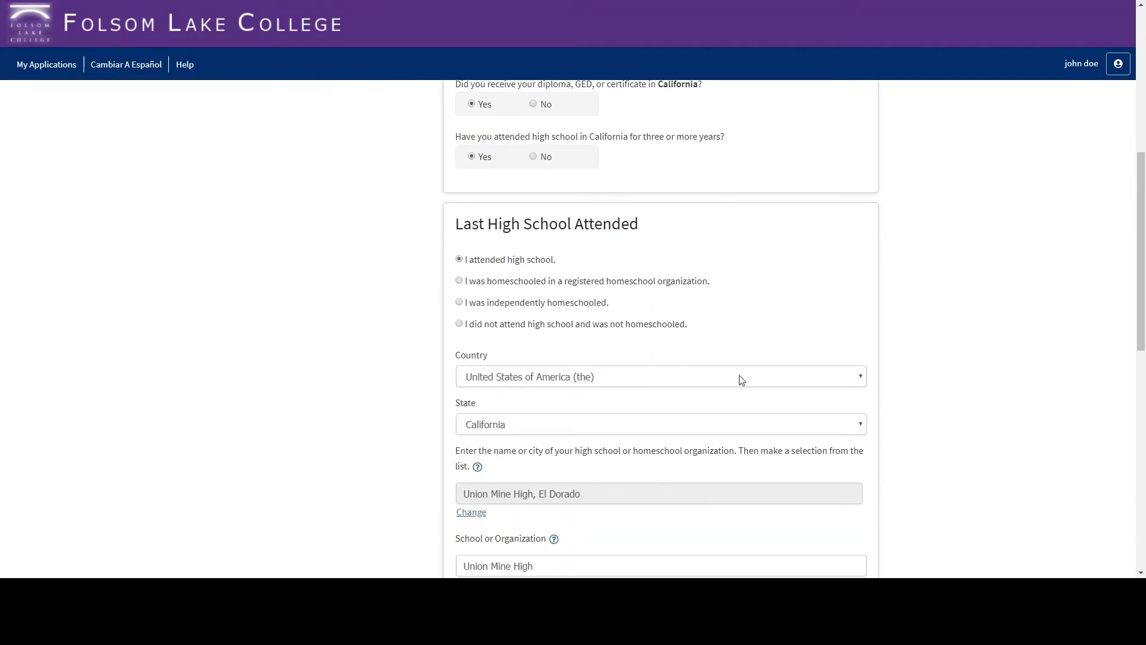
pyautogui.scroll(-8, 740, 380)
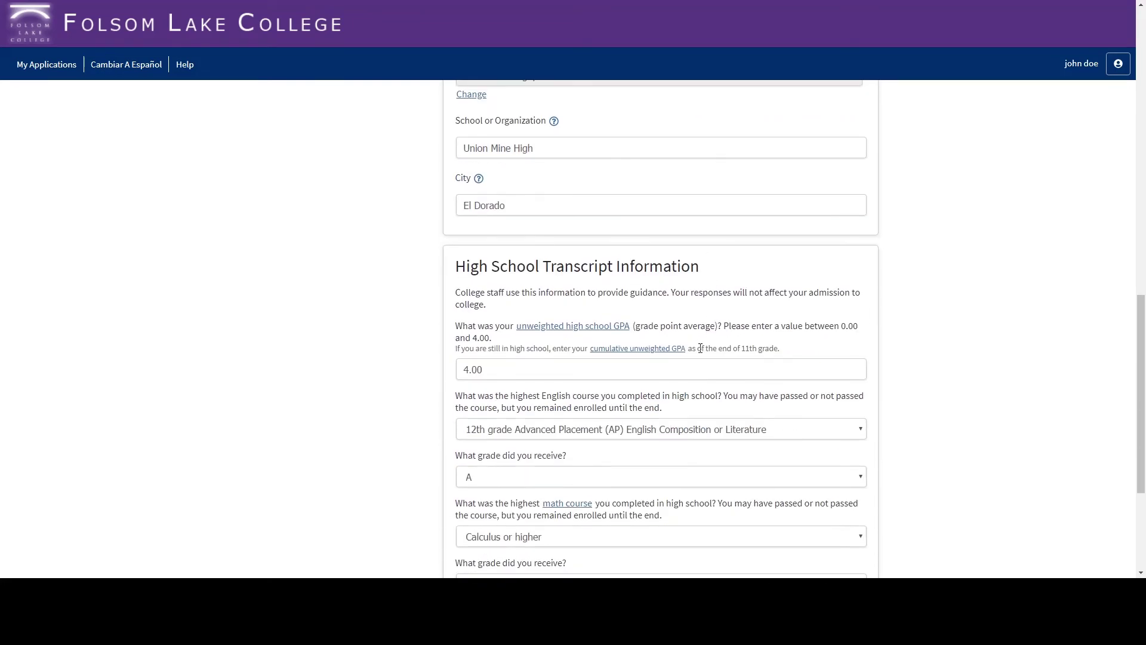
pyautogui.scroll(-1, 712, 371)
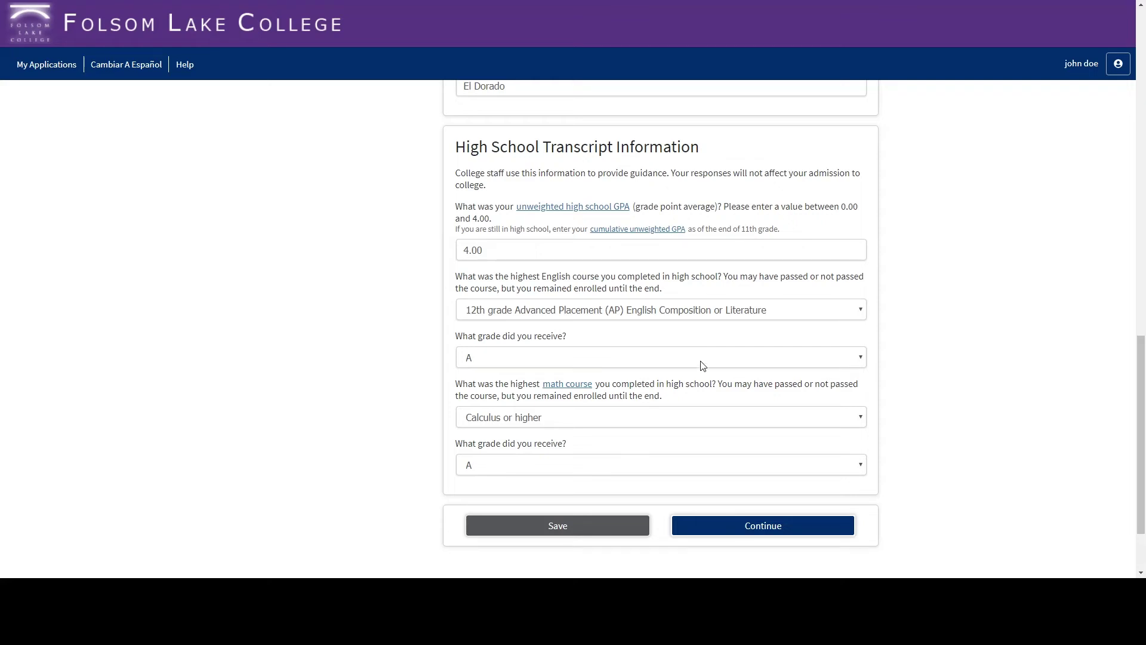
pyautogui.click(770, 532)
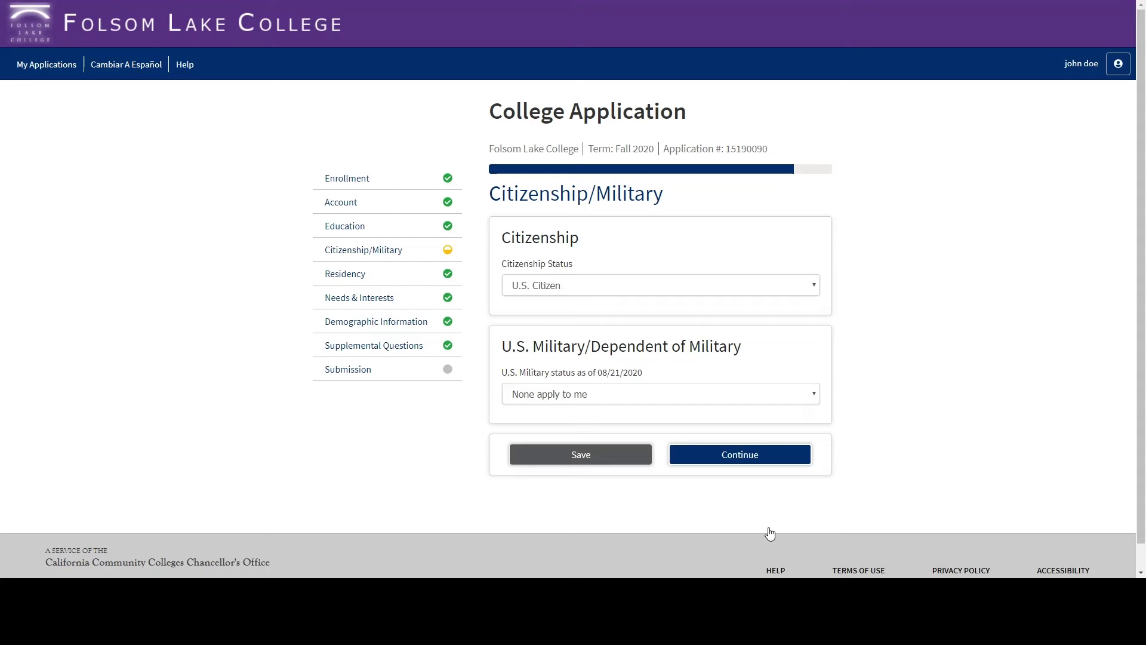
# Step: Accept the filled-in Citizenship/Military and Residency answers and continue to Needs & Interests
pyautogui.click(772, 467)
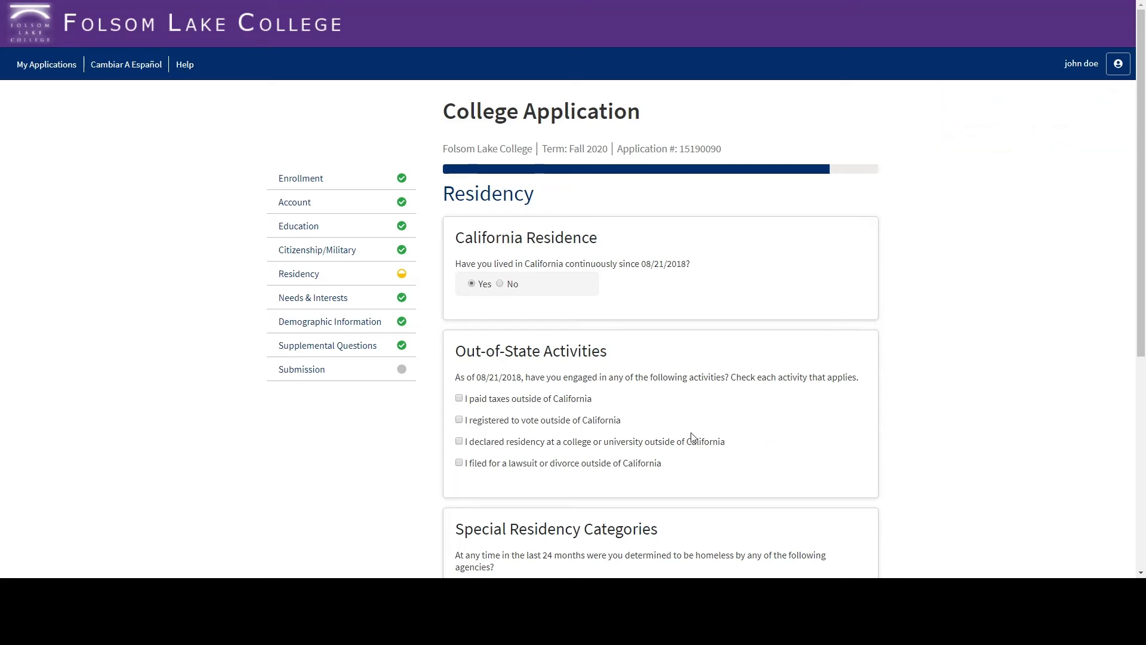
pyautogui.scroll(-5, 710, 413)
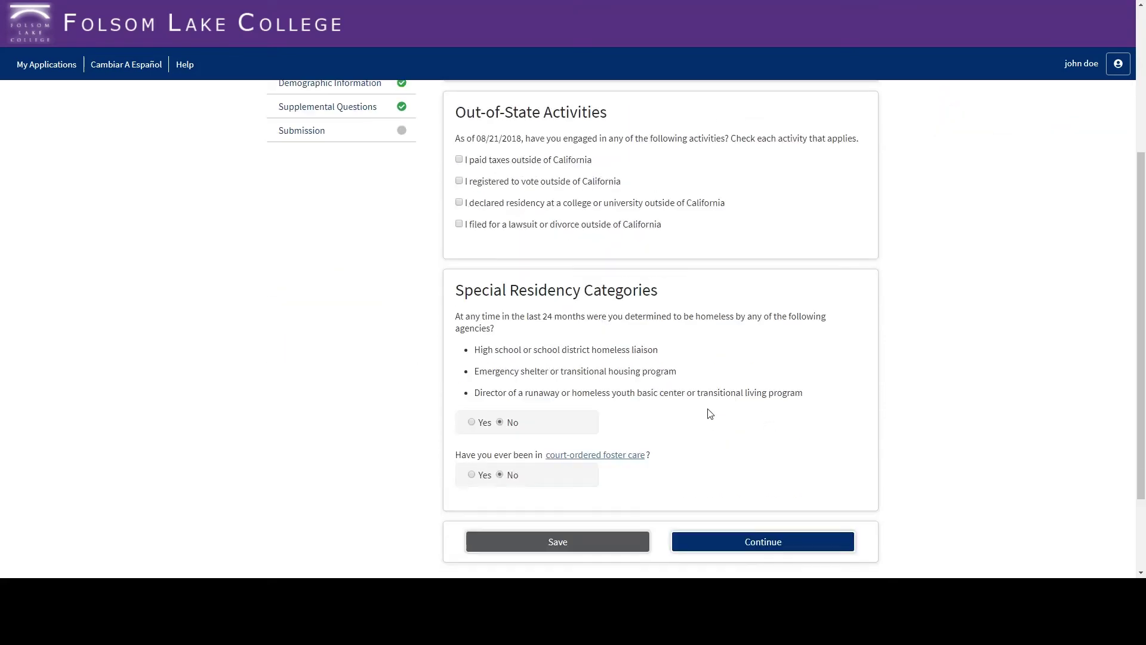
pyautogui.click(766, 543)
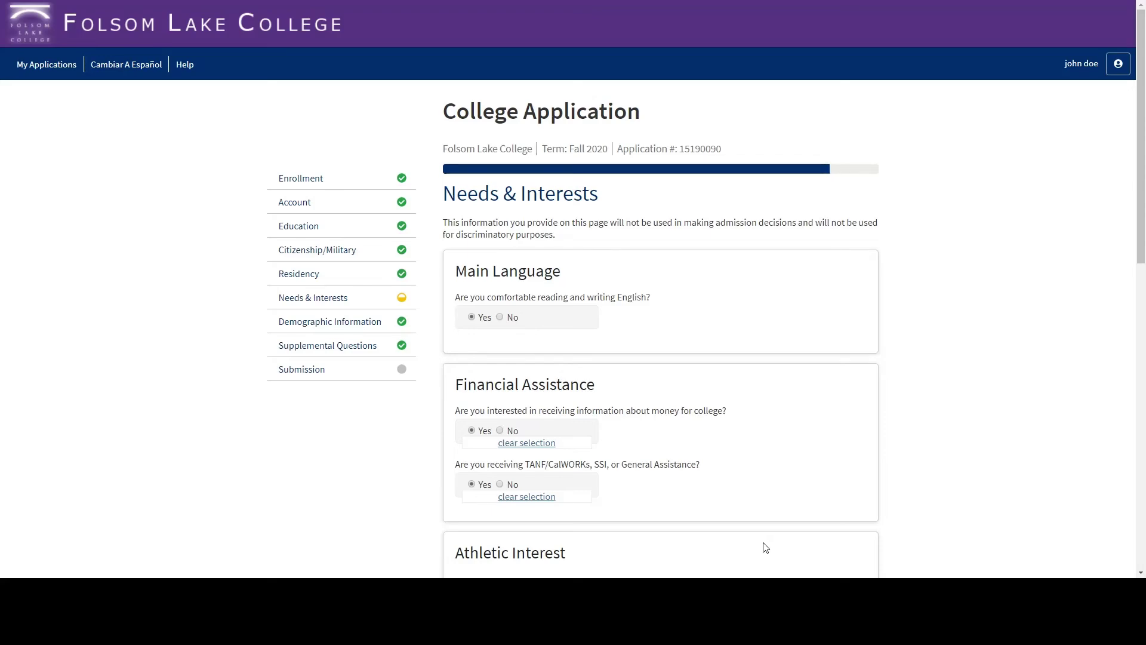
# Step: Accept the filled-in Needs & Interests and Demographic Information answers and continue to Supplemental Questions
pyautogui.scroll(-10, 750, 477)
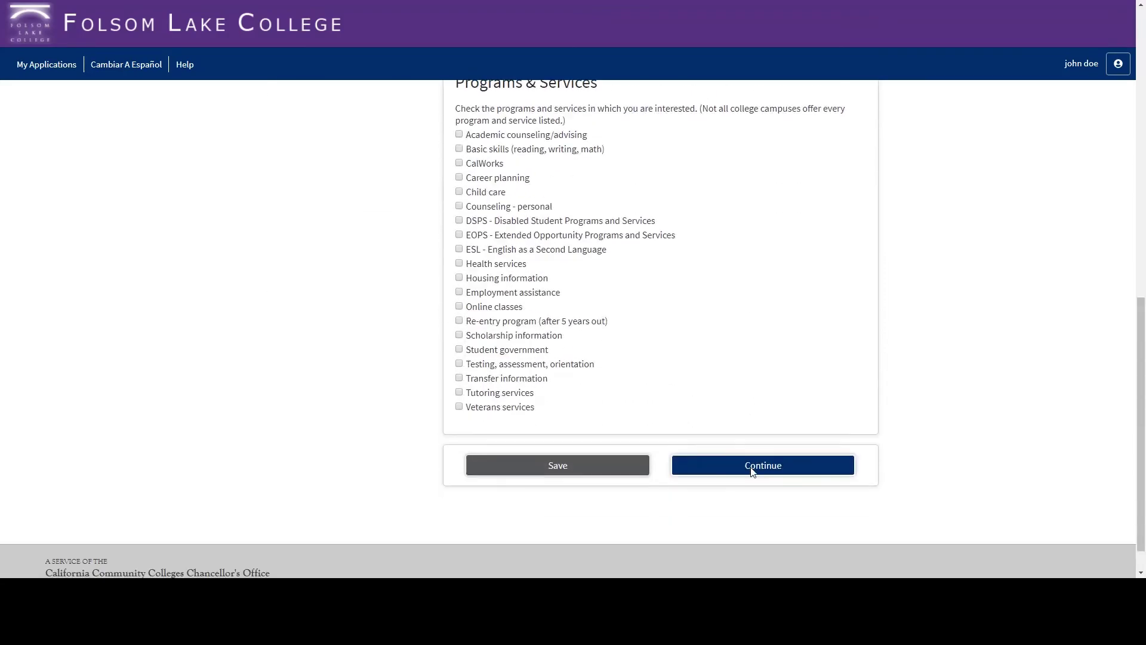
pyautogui.click(764, 471)
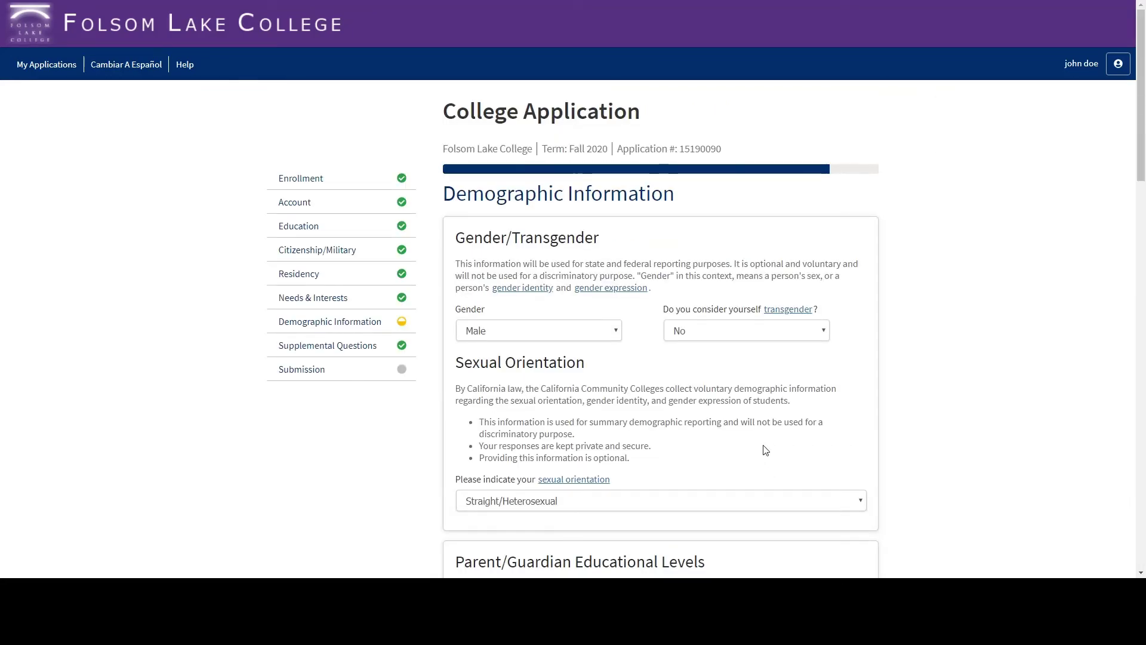
pyautogui.scroll(-6, 765, 449)
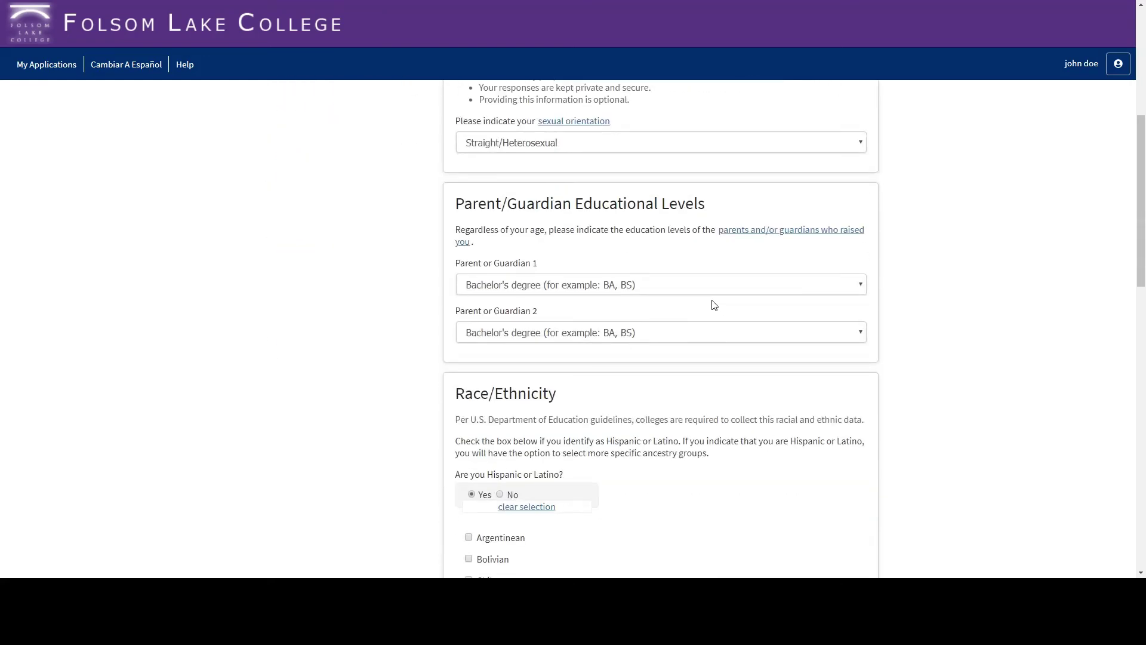
pyautogui.scroll(-4, 811, 314)
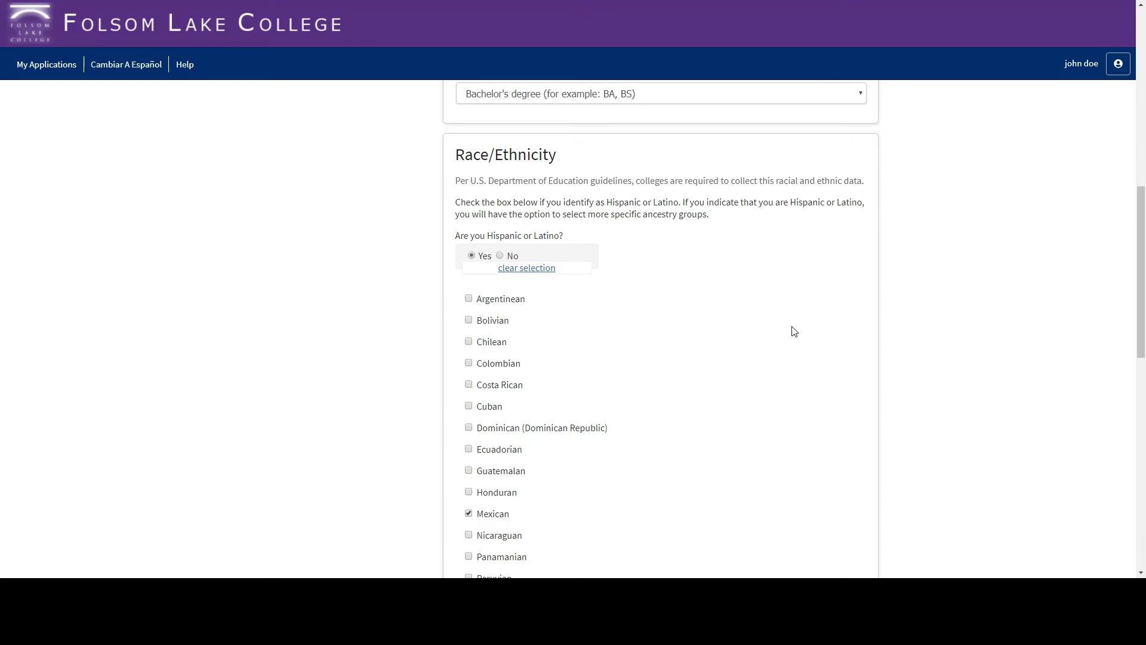
pyautogui.scroll(-12, 794, 331)
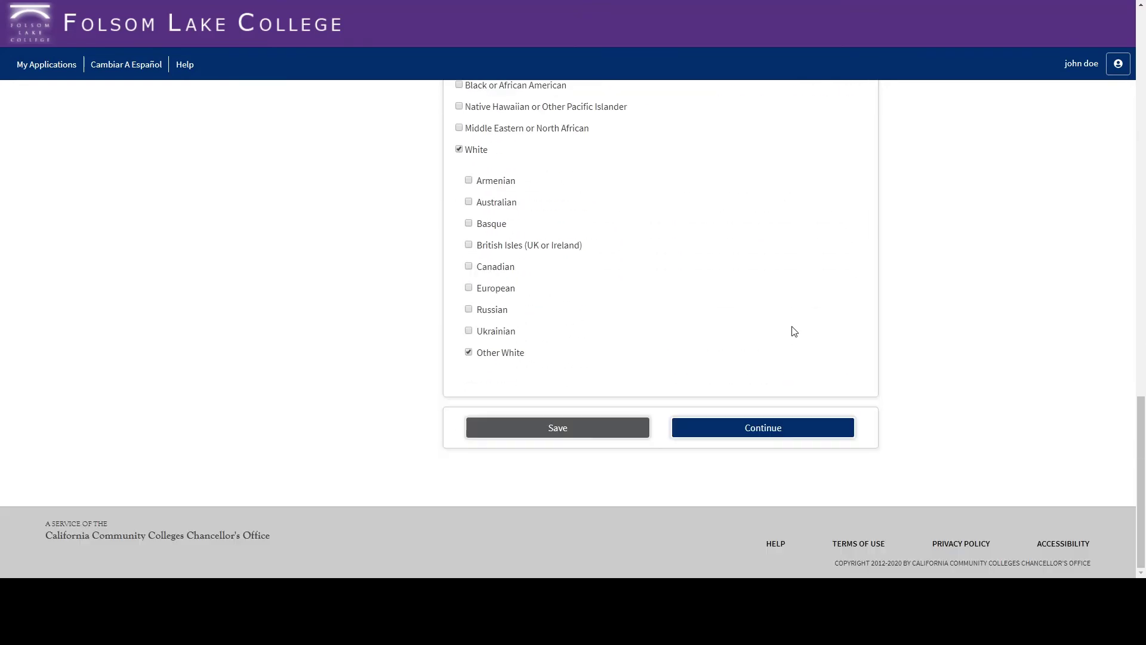
pyautogui.click(749, 429)
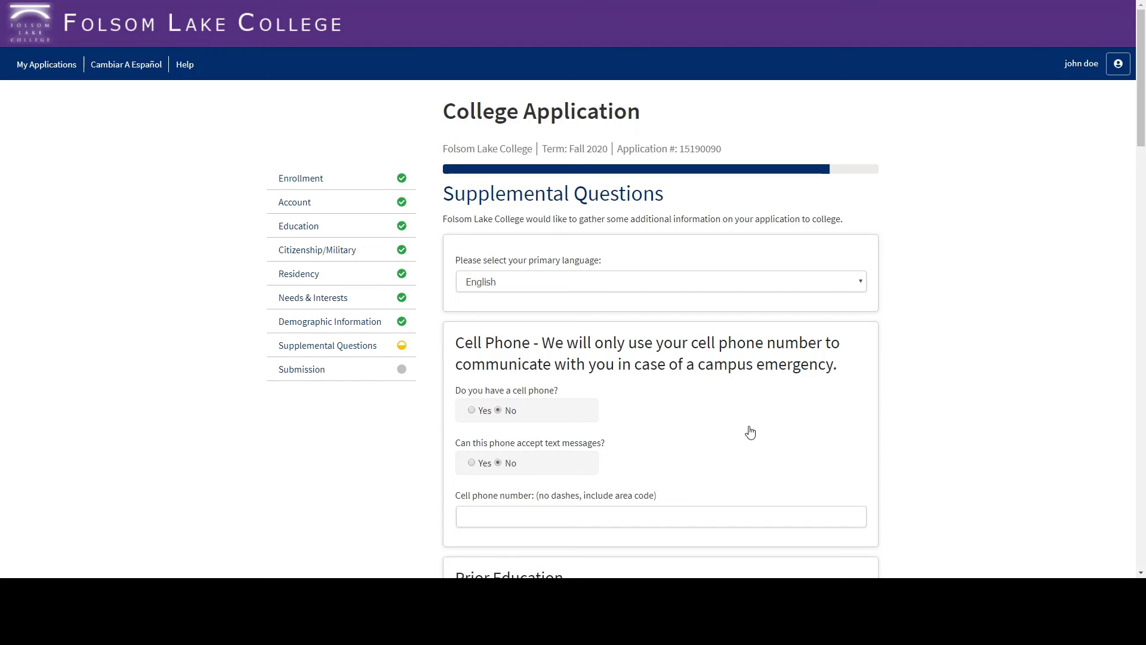
# Step: Accept the filled-in Supplemental Questions answers, including the password security questions, and continue to Submission
pyautogui.scroll(-9, 750, 432)
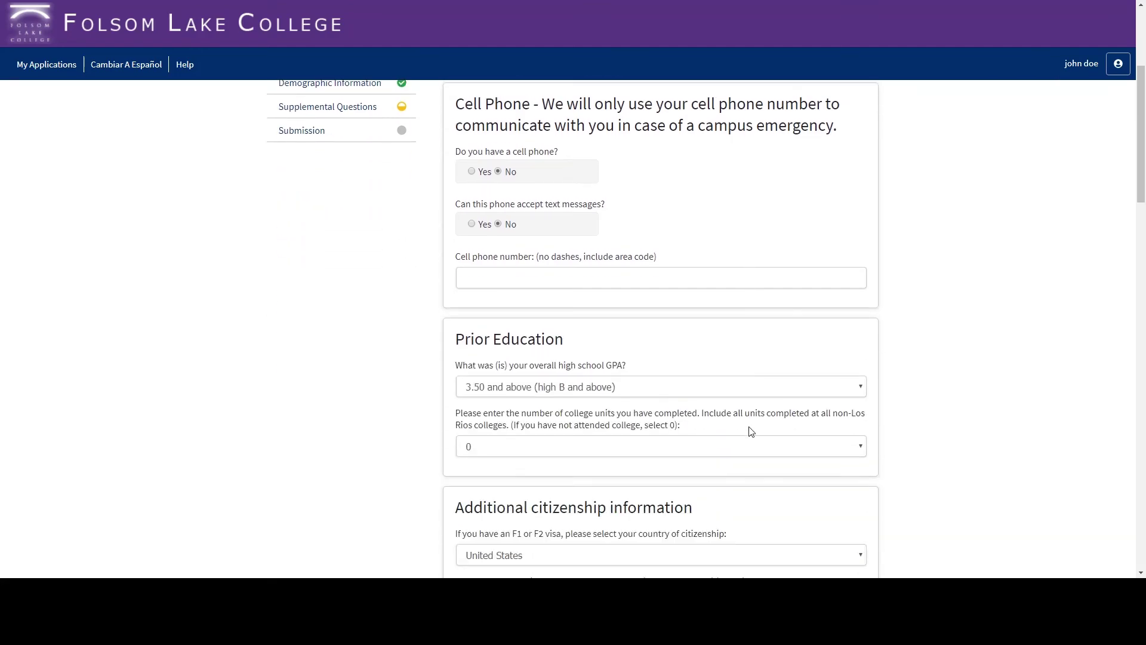
pyautogui.scroll(-20, 750, 431)
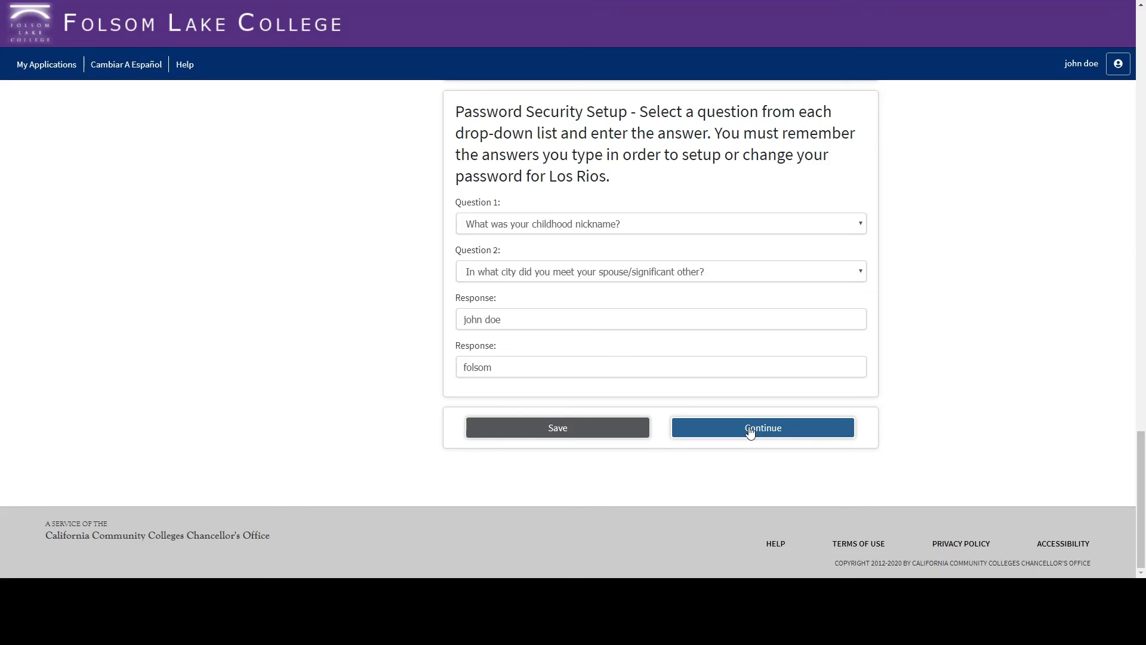
pyautogui.click(750, 429)
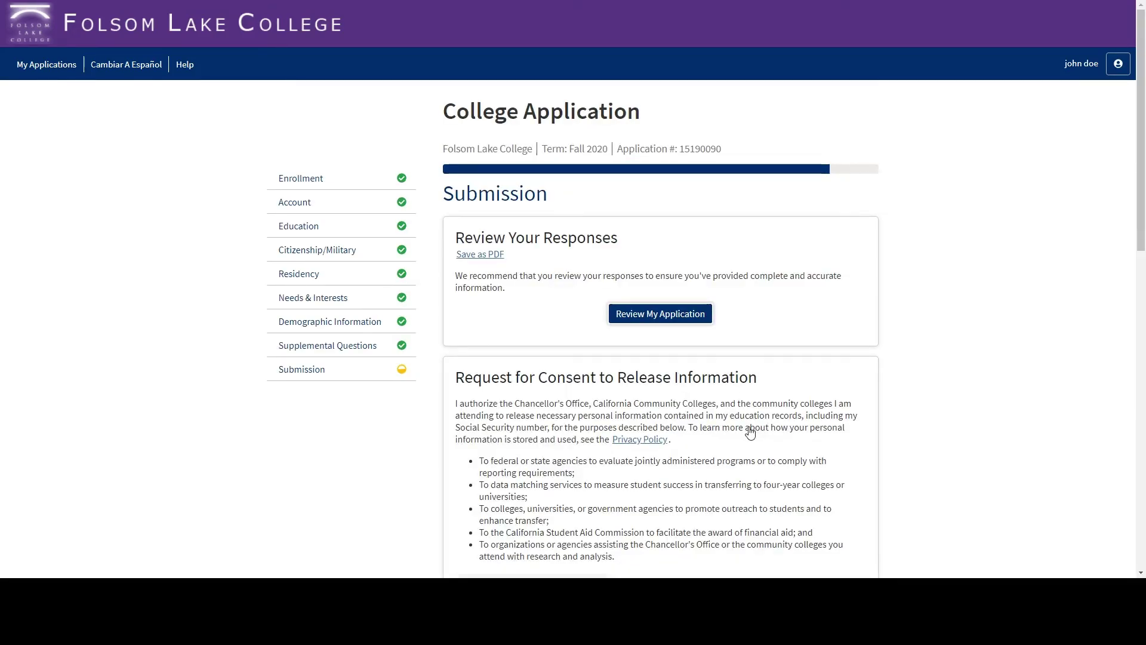
# Step: Review the Submission page's consent request for releasing information and the declarations required for submitting the application
pyautogui.scroll(-1, 922, 393)
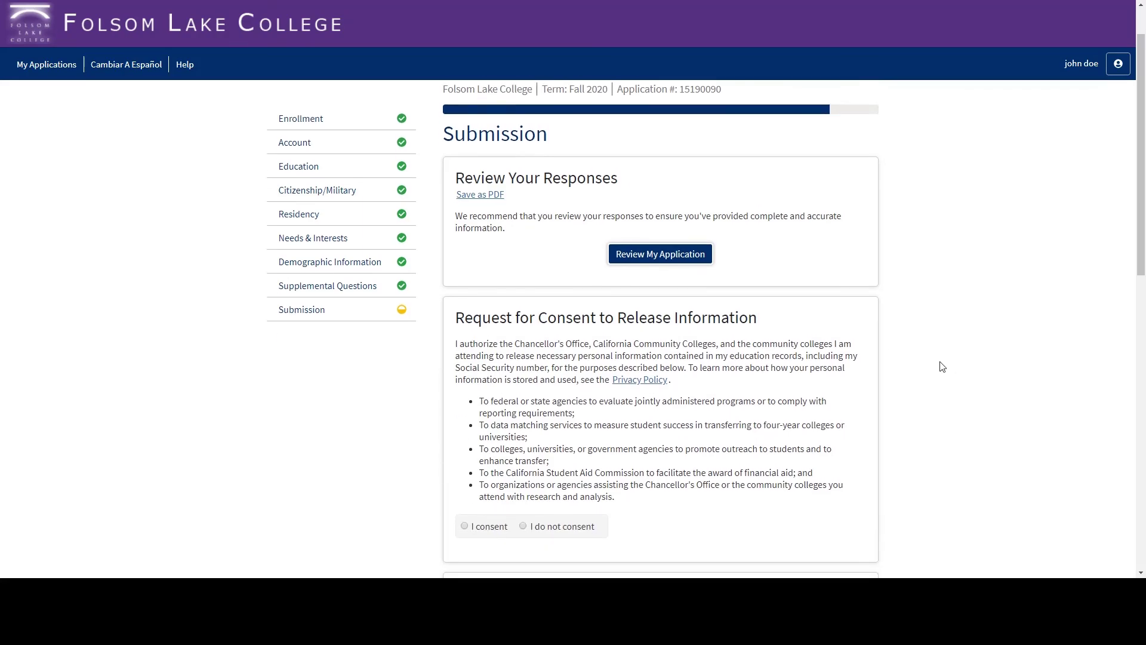
pyautogui.scroll(-6, 943, 366)
pyautogui.scroll(-6, 925, 374)
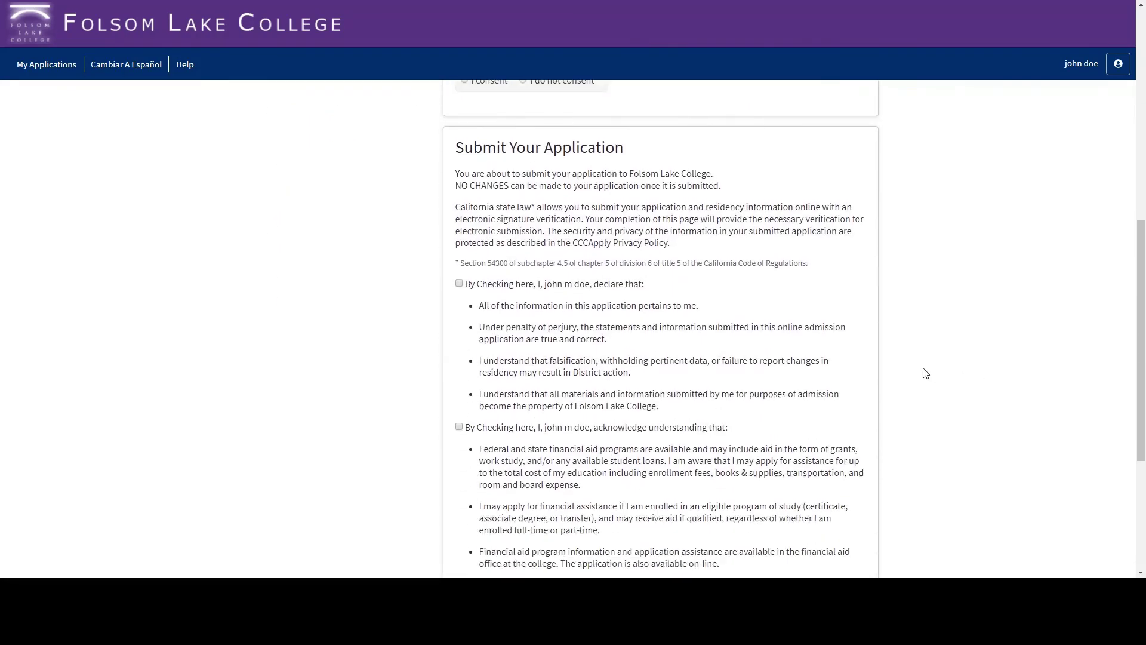